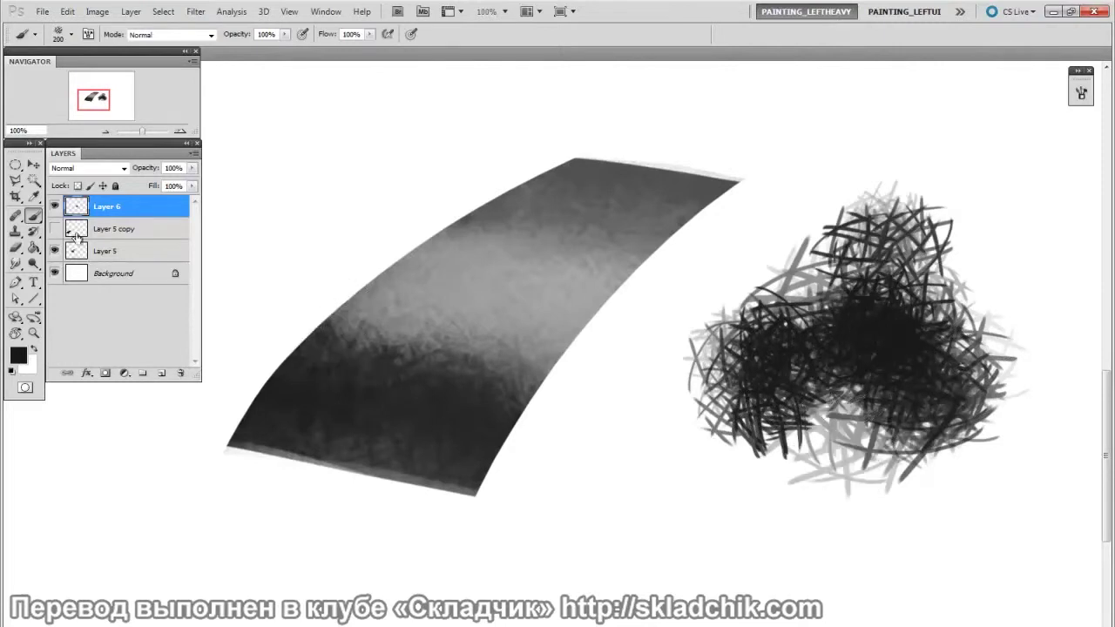
Hide Layer 6 and Layer 5, and paint on a new layer
{"action": "left_click", "coordinate": [55, 207]}
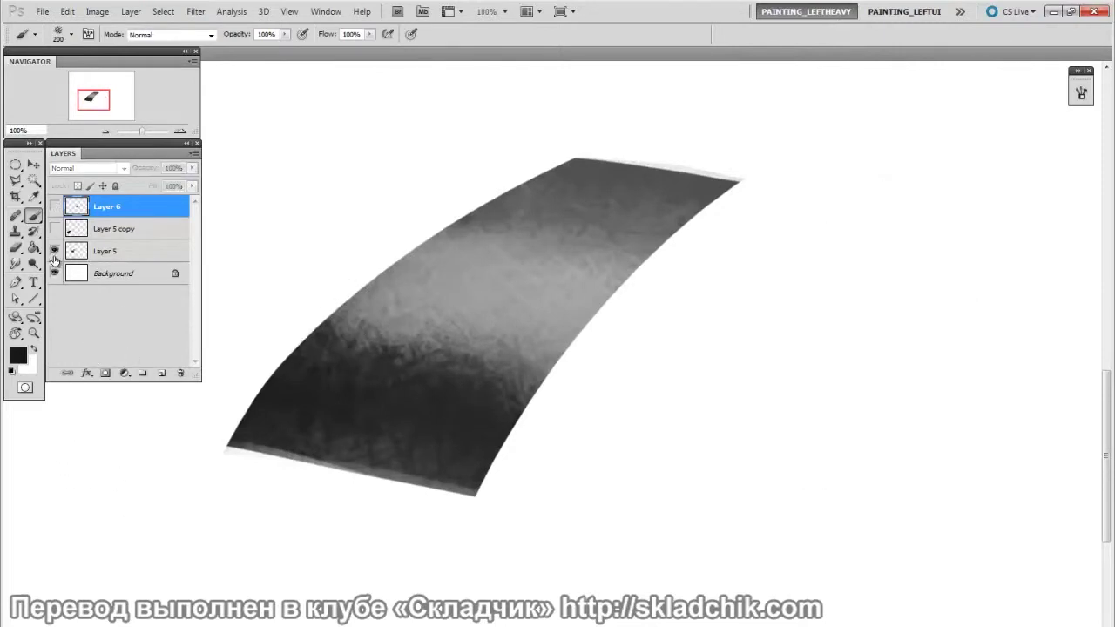
{"action": "left_click", "coordinate": [55, 252]}
{"action": "key", "text": "ctrl+shift+alt+n"}
{"action": "mouse_move", "coordinate": [419, 324]}
{"action": "left_mouse_down"}
{"action": "mouse_move", "coordinate": [388, 365]}
{"action": "mouse_move", "coordinate": [618, 204]}
{"action": "mouse_move", "coordinate": [384, 417]}
{"action": "mouse_move", "coordinate": [724, 226]}
{"action": "mouse_move", "coordinate": [749, 292]}
{"action": "mouse_move", "coordinate": [649, 370]}
{"action": "mouse_move", "coordinate": [739, 276]}
{"action": "left_mouse_up"}
{"action": "key", "text": "["}
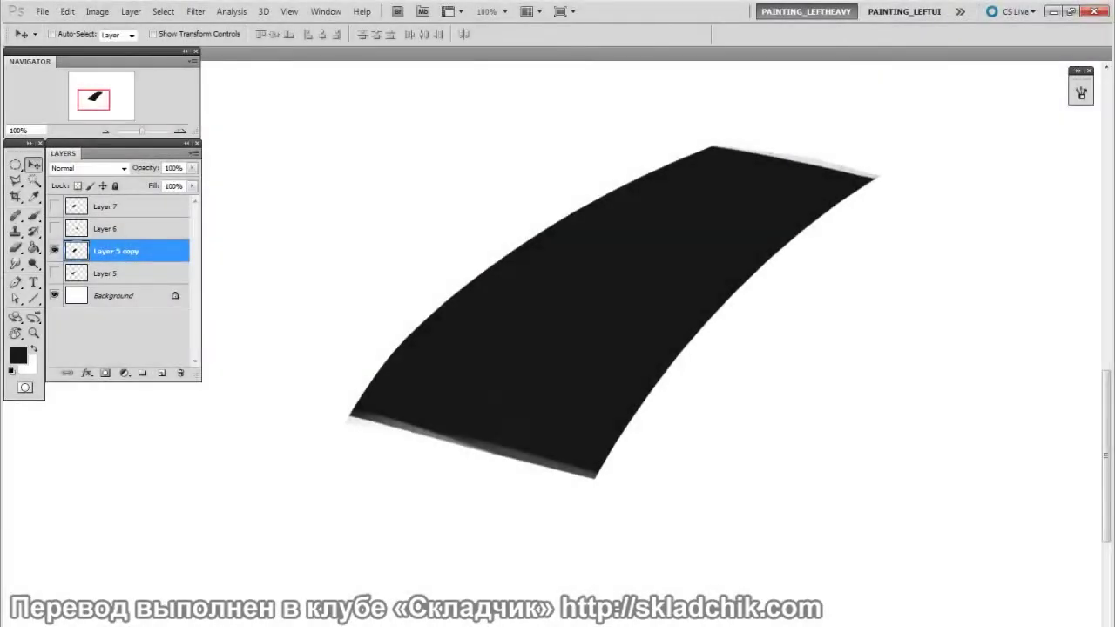
{"action": "key", "text": "b"}
{"action": "mouse_move", "coordinate": [912, 295]}
{"action": "left_mouse_down"}
{"action": "mouse_move", "coordinate": [848, 356]}
{"action": "mouse_move", "coordinate": [802, 488]}
{"action": "left_mouse_up"}
{"action": "key", "text": "ctrl+z"}
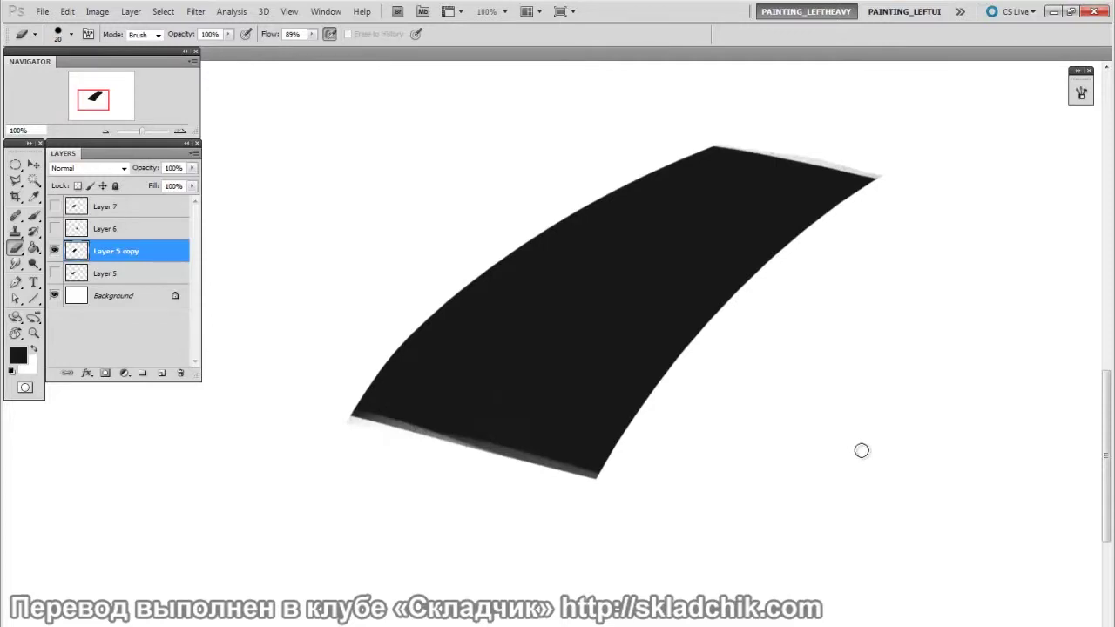
Add a new layer above Layer 5 copy and clip it to the black strip
{"action": "key", "text": "ctrl+shift+alt+n"}
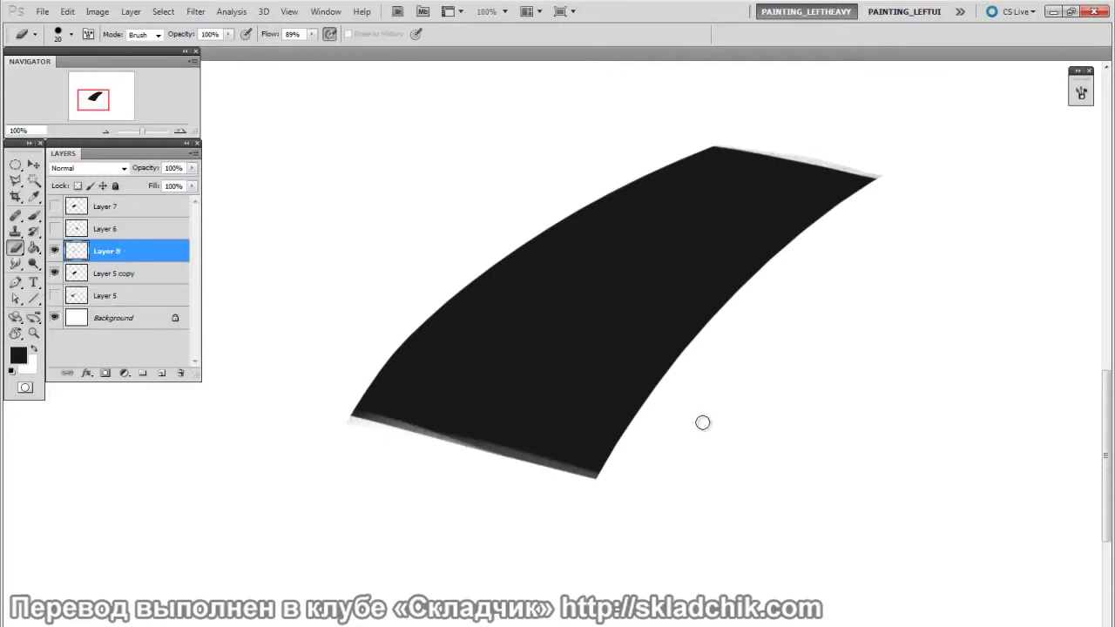
{"action": "left_click", "coordinate": [131, 11]}
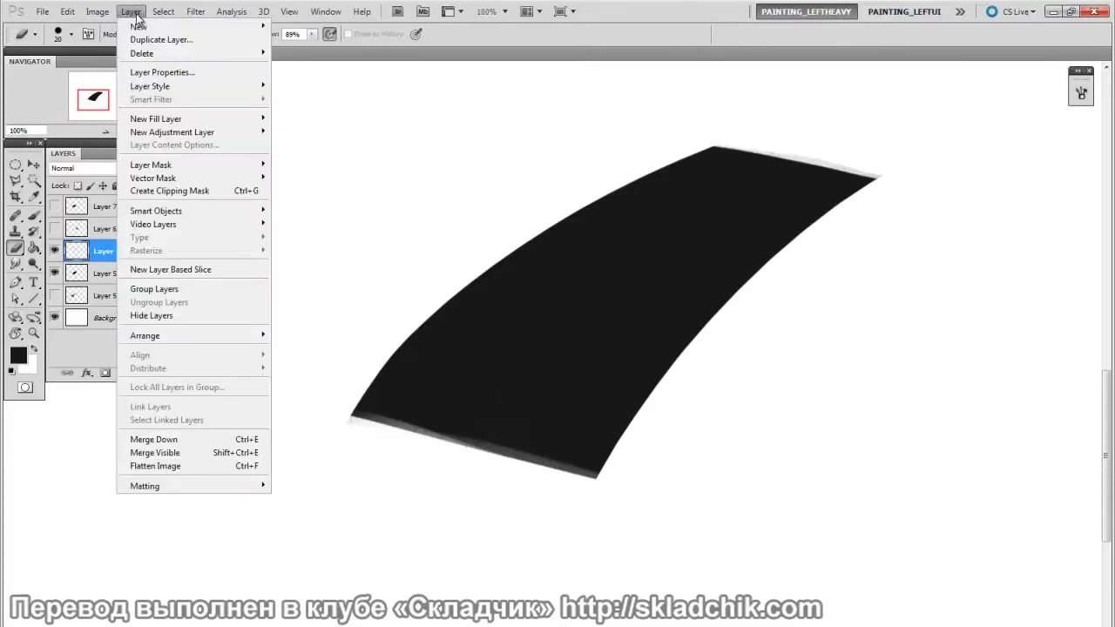
{"action": "left_click", "coordinate": [169, 191]}
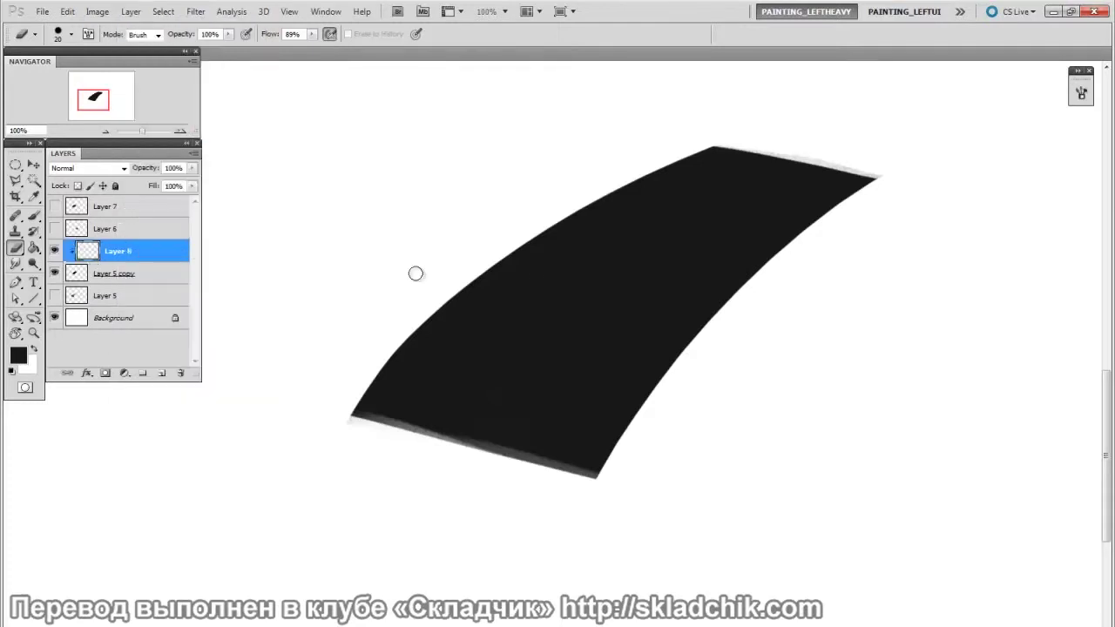
Choose the 131 px crosshatch scratch brush and set the foreground colour to mid grey
{"action": "key", "text": "b"}
{"action": "right_click", "coordinate": [540, 283]}
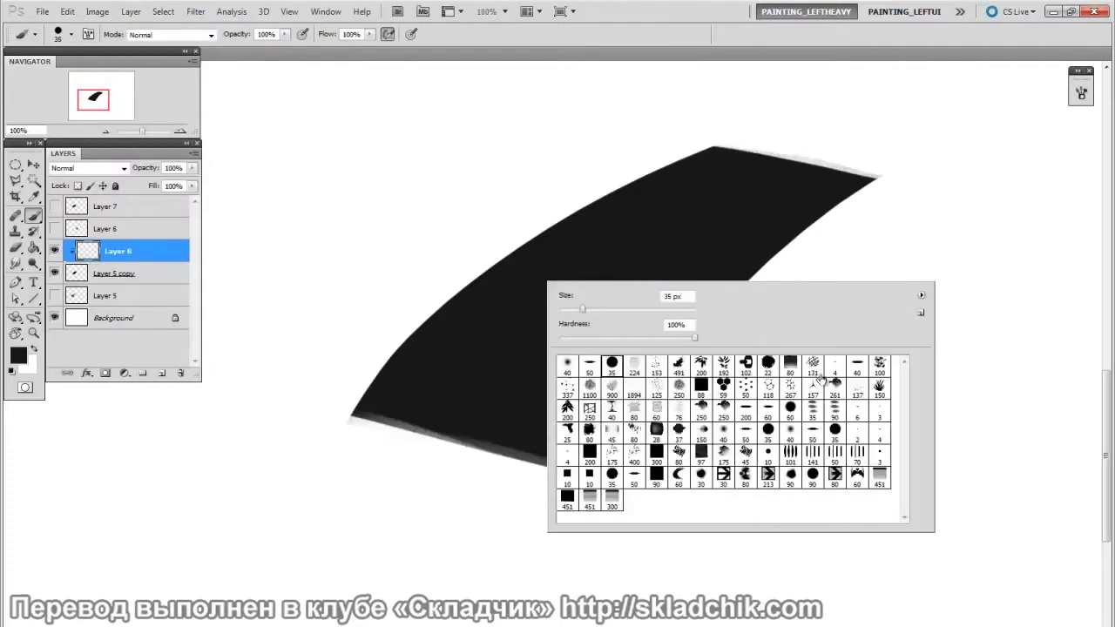
{"action": "left_click", "coordinate": [812, 364]}
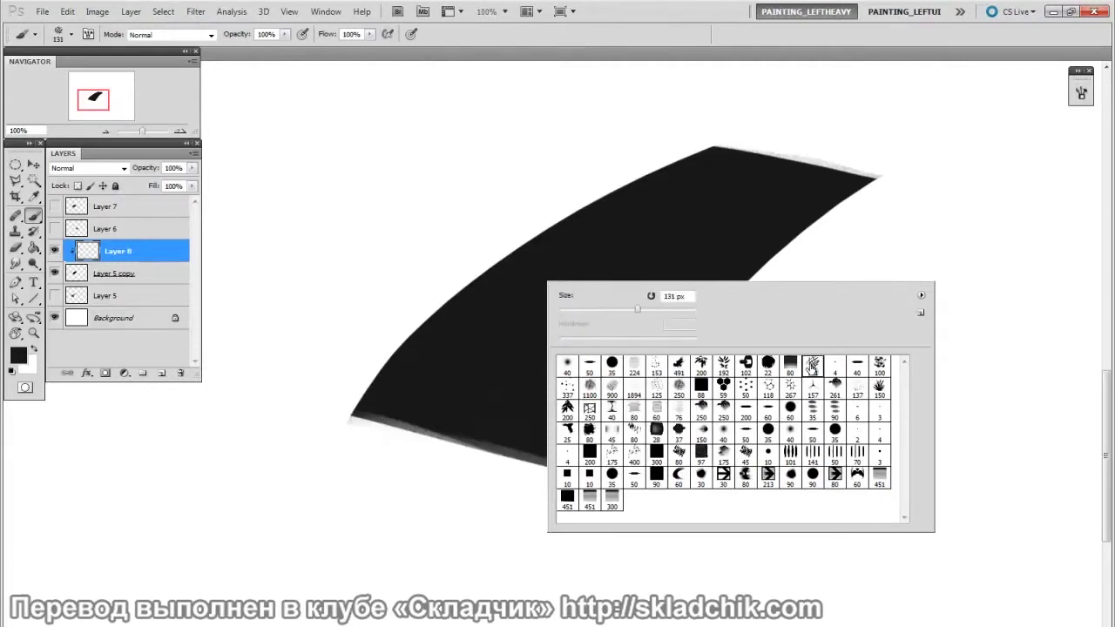
{"action": "left_click_drag", "start_coordinate": [503, 329], "coordinate": [504, 331]}
{"action": "key", "text": "n"}
{"action": "mouse_move", "coordinate": [691, 332]}
{"action": "left_mouse_down"}
{"action": "mouse_move", "coordinate": [729, 369]}
{"action": "mouse_move", "coordinate": [666, 371]}
{"action": "left_mouse_up"}
{"action": "left_click", "coordinate": [1000, 284]}
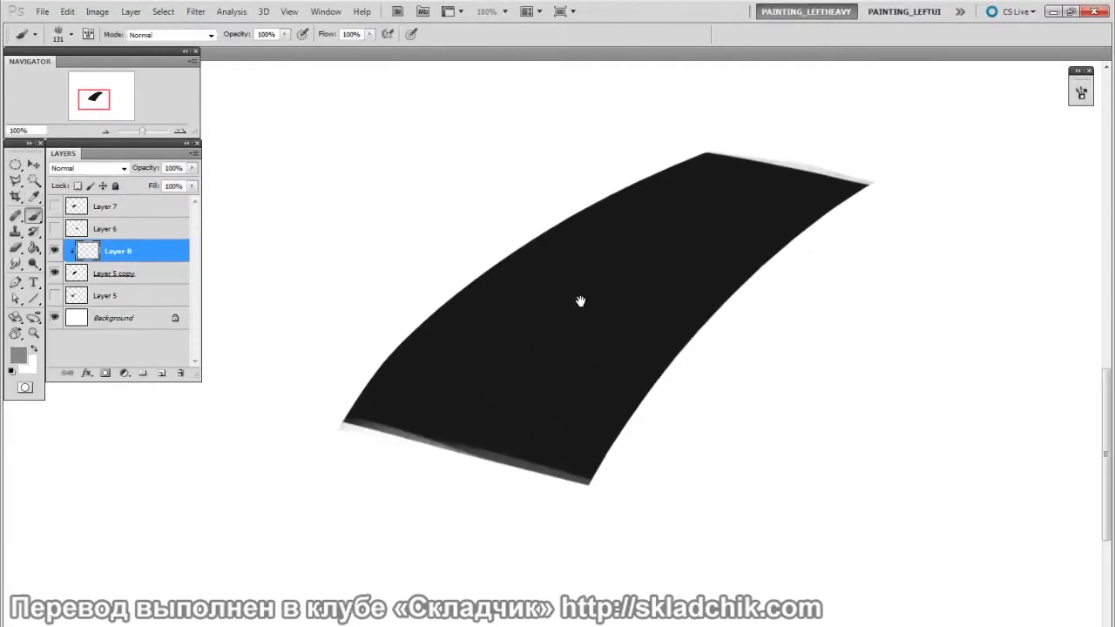
Paint mid-grey crosshatch texture across the middle of the black strip, enlarging the brush to 250 px
{"action": "left_click_drag", "start_coordinate": [522, 269], "coordinate": [688, 301]}
{"action": "mouse_move", "coordinate": [443, 273]}
{"action": "left_mouse_down"}
{"action": "mouse_move", "coordinate": [696, 326]}
{"action": "mouse_move", "coordinate": [865, 311]}
{"action": "mouse_move", "coordinate": [658, 262]}
{"action": "mouse_move", "coordinate": [319, 280]}
{"action": "mouse_move", "coordinate": [657, 370]}
{"action": "mouse_move", "coordinate": [697, 349]}
{"action": "left_mouse_up"}
{"action": "key", "text": "bracketright"}
{"action": "key", "text": "bracketright"}
{"action": "key", "text": "bracketright"}
{"action": "key", "text": "bracketright"}
{"action": "key", "text": "bracketleft"}
{"action": "mouse_move", "coordinate": [650, 275]}
{"action": "left_mouse_down"}
{"action": "mouse_move", "coordinate": [801, 276]}
{"action": "mouse_move", "coordinate": [744, 257]}
{"action": "mouse_move", "coordinate": [676, 245]}
{"action": "mouse_move", "coordinate": [826, 313]}
{"action": "mouse_move", "coordinate": [376, 313]}
{"action": "mouse_move", "coordinate": [696, 397]}
{"action": "mouse_move", "coordinate": [402, 332]}
{"action": "mouse_move", "coordinate": [653, 392]}
{"action": "mouse_move", "coordinate": [332, 338]}
{"action": "mouse_move", "coordinate": [806, 419]}
{"action": "mouse_move", "coordinate": [498, 348]}
{"action": "mouse_move", "coordinate": [701, 310]}
{"action": "mouse_move", "coordinate": [847, 326]}
{"action": "mouse_move", "coordinate": [605, 225]}
{"action": "mouse_move", "coordinate": [876, 270]}
{"action": "left_mouse_up"}
{"action": "key", "text": "bracketright"}
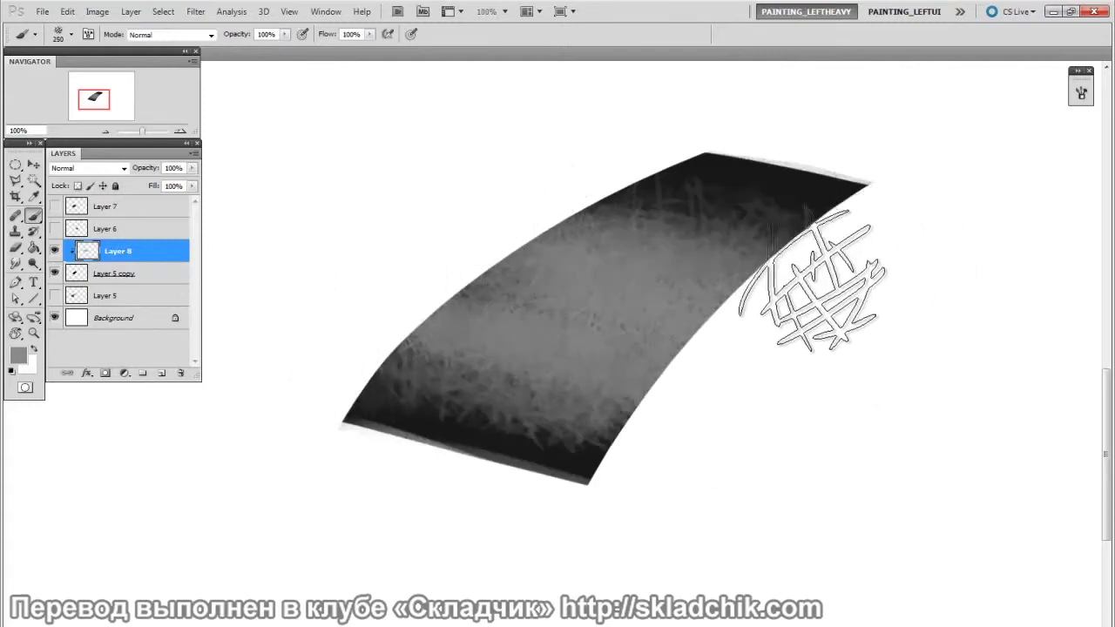
Sample greys from the strip and blend its lower end and middle with crosshatch strokes
{"action": "left_click", "coordinate": [562, 448], "text": "alt"}
{"action": "left_click", "coordinate": [562, 402], "text": "alt"}
{"action": "mouse_move", "coordinate": [460, 390]}
{"action": "left_mouse_down"}
{"action": "mouse_move", "coordinate": [705, 472]}
{"action": "mouse_move", "coordinate": [575, 446]}
{"action": "mouse_move", "coordinate": [517, 448]}
{"action": "left_mouse_up"}
{"action": "left_click", "coordinate": [676, 286], "text": "alt"}
{"action": "key", "text": "bracketright"}
{"action": "mouse_move", "coordinate": [553, 300]}
{"action": "left_mouse_down"}
{"action": "mouse_move", "coordinate": [437, 364]}
{"action": "mouse_move", "coordinate": [704, 424]}
{"action": "mouse_move", "coordinate": [577, 347]}
{"action": "mouse_move", "coordinate": [831, 396]}
{"action": "mouse_move", "coordinate": [714, 335]}
{"action": "left_mouse_up"}
Sample tones at the strip's upper end and rework its transition to dark with 150 to 200 px crosshatch strokes
{"action": "key", "text": "bracketleft"}
{"action": "key", "text": "bracketleft"}
{"action": "key", "text": "bracketleft"}
{"action": "key", "text": "bracketleft"}
{"action": "left_click", "coordinate": [788, 175], "text": "alt"}
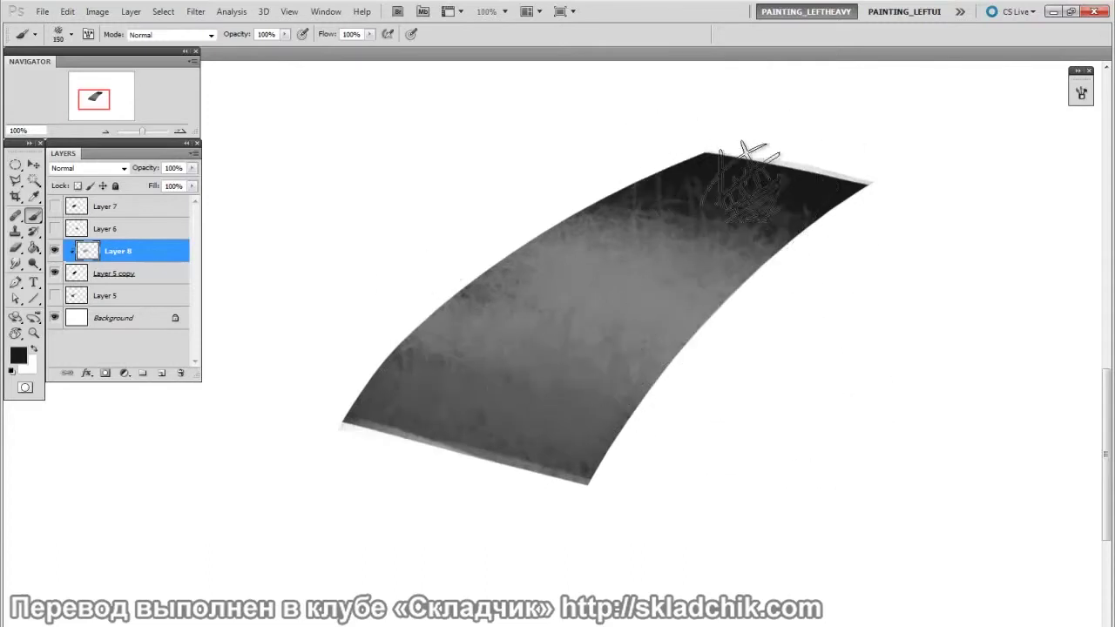
{"action": "left_click", "coordinate": [791, 186], "text": "alt"}
{"action": "key", "text": "bracketright"}
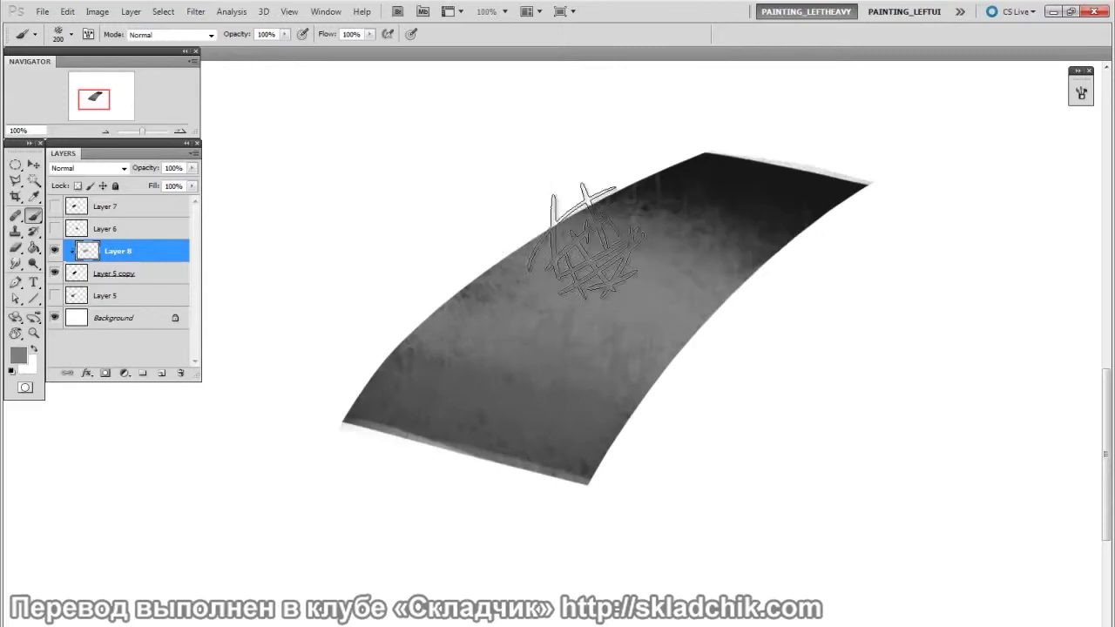
Darken the strip's lower part with a crosshatch brush enlarged to 500 px, and release the texture layer from its clipping mask
{"action": "key", "text": "bracketright"}
{"action": "key", "text": "bracketright"}
{"action": "key", "text": "bracketright"}
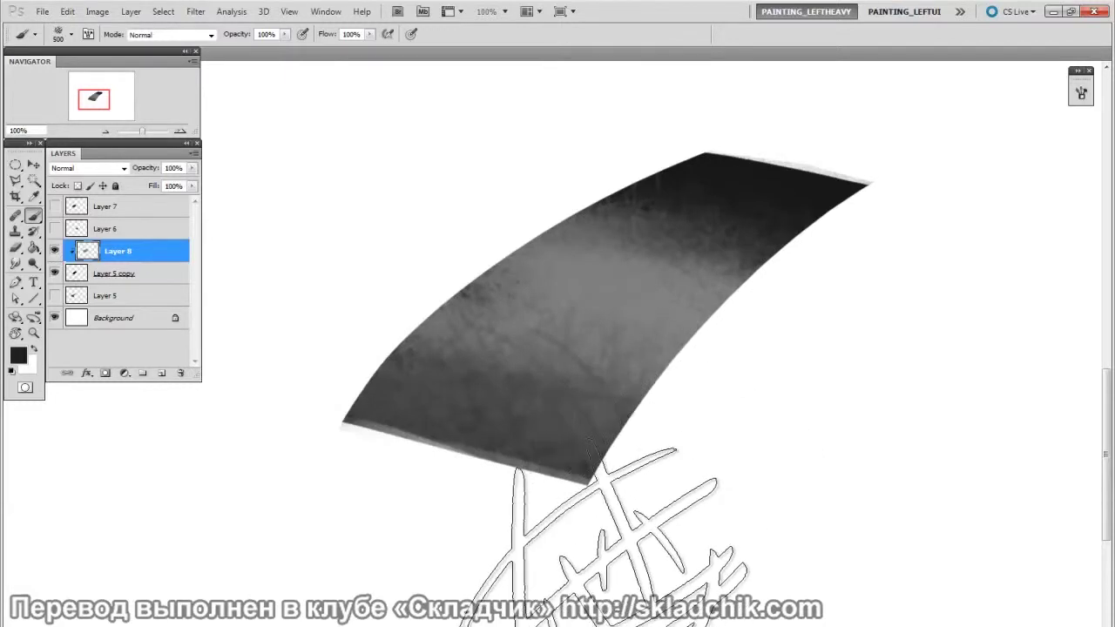
{"action": "left_click", "coordinate": [597, 610]}
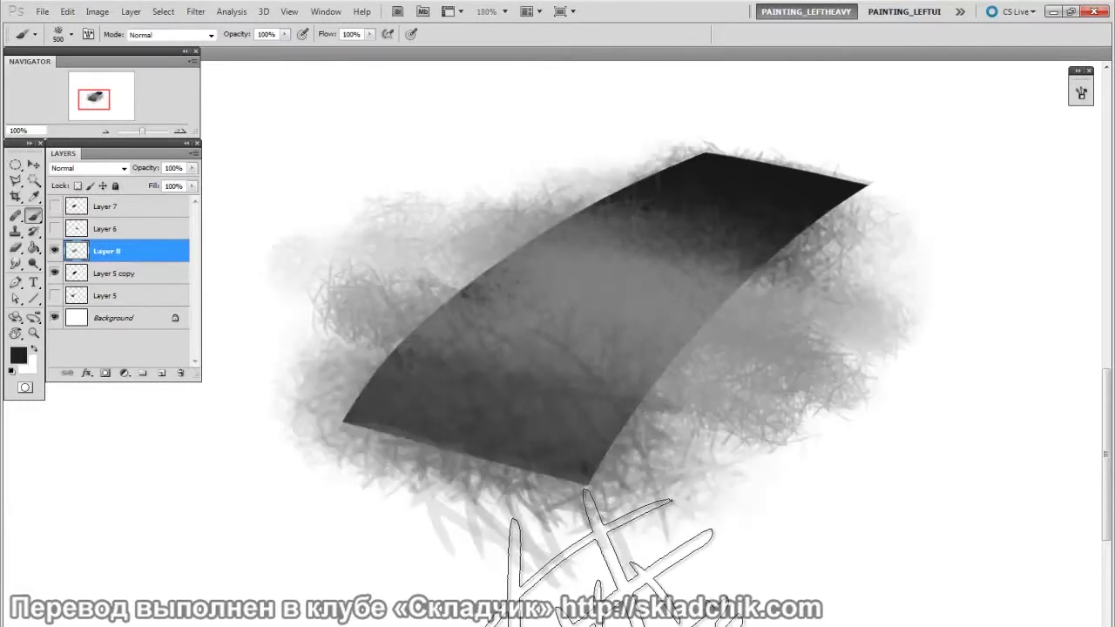
{"action": "key", "text": "ctrl+alt+g"}
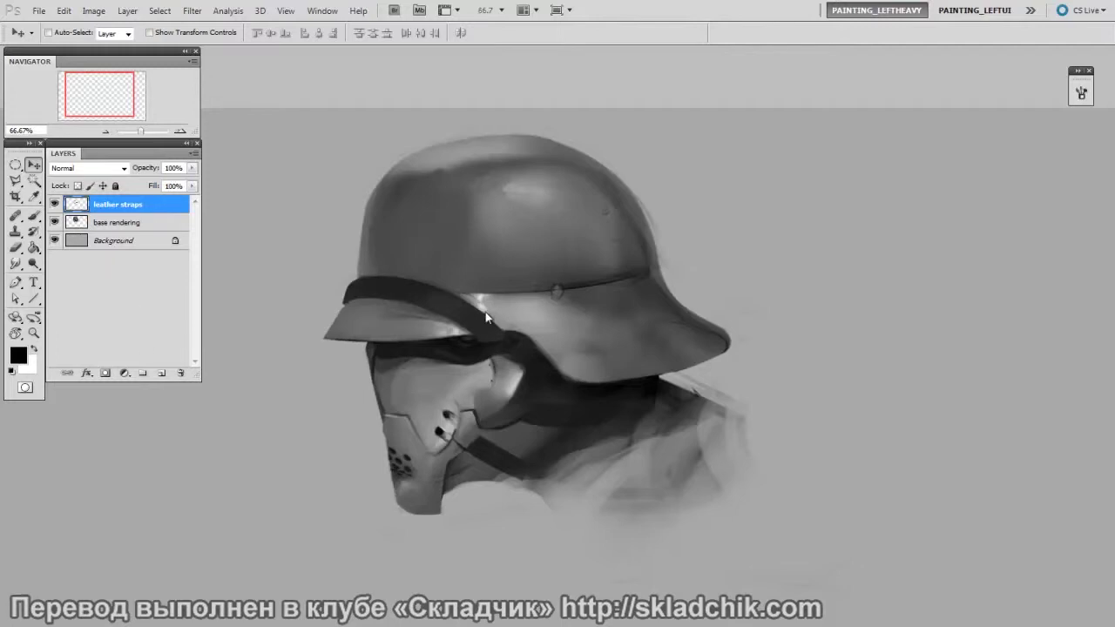
Add a new layer clipped to the leather straps layer of the helmet painting
{"action": "key", "text": "ctrl+shift+alt+n"}
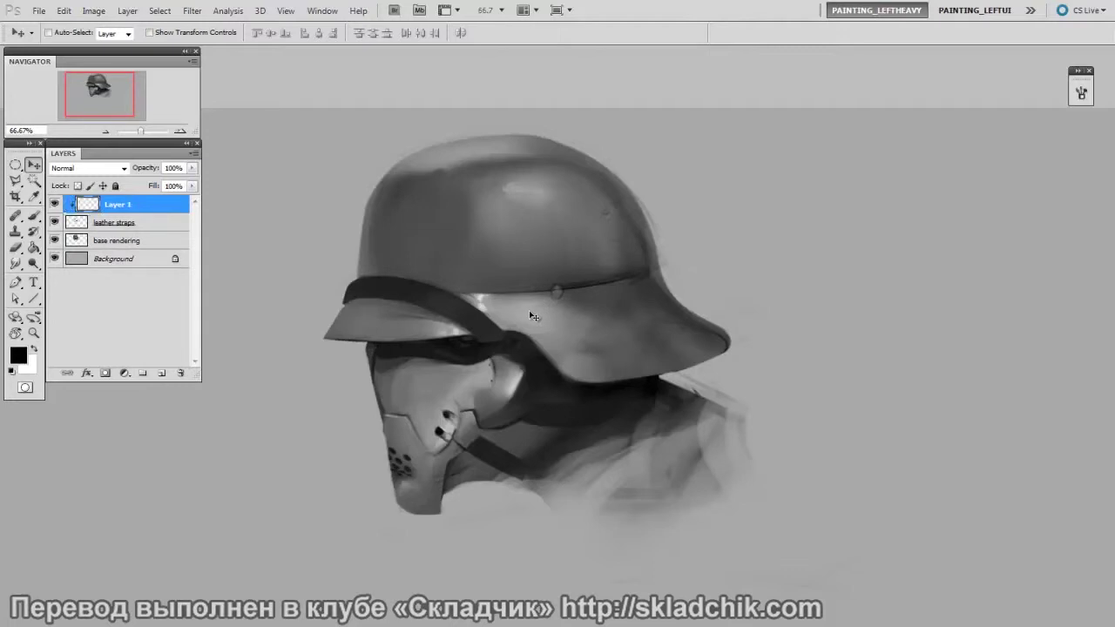
{"action": "left_click_drag", "start_coordinate": [536, 305], "coordinate": [573, 341]}
{"action": "key", "text": "ctrl+plus"}
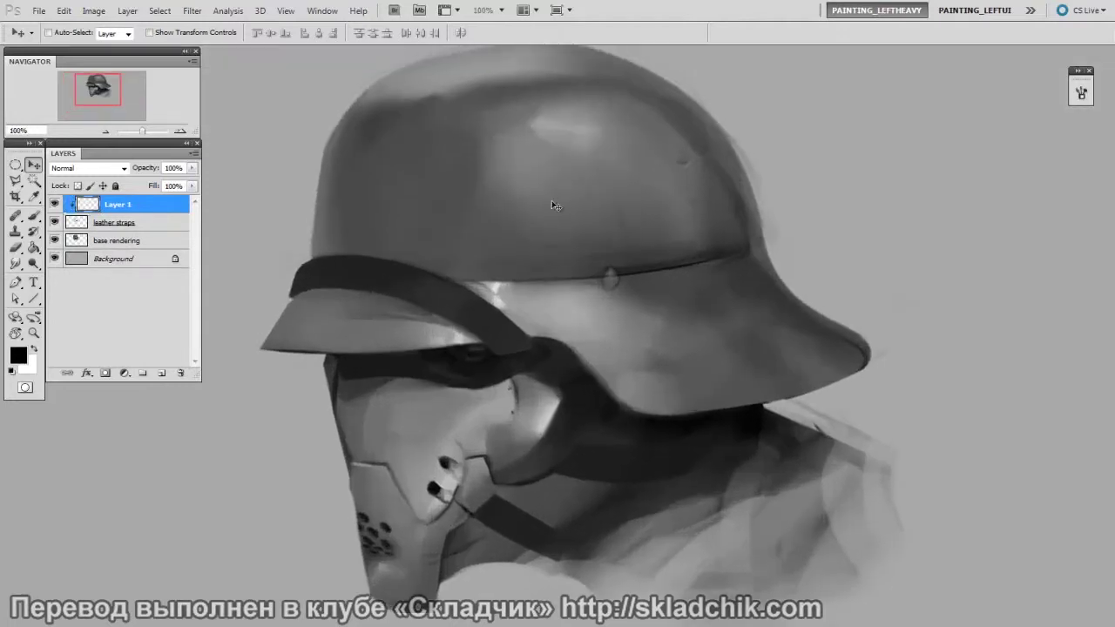
{"action": "left_click_drag", "start_coordinate": [550, 195], "coordinate": [571, 258]}
Paint a light grey highlight on the strap over the helmet brim with a rough brush at 30% flow
{"action": "key", "text": "b"}
{"action": "right_click", "coordinate": [551, 369]}
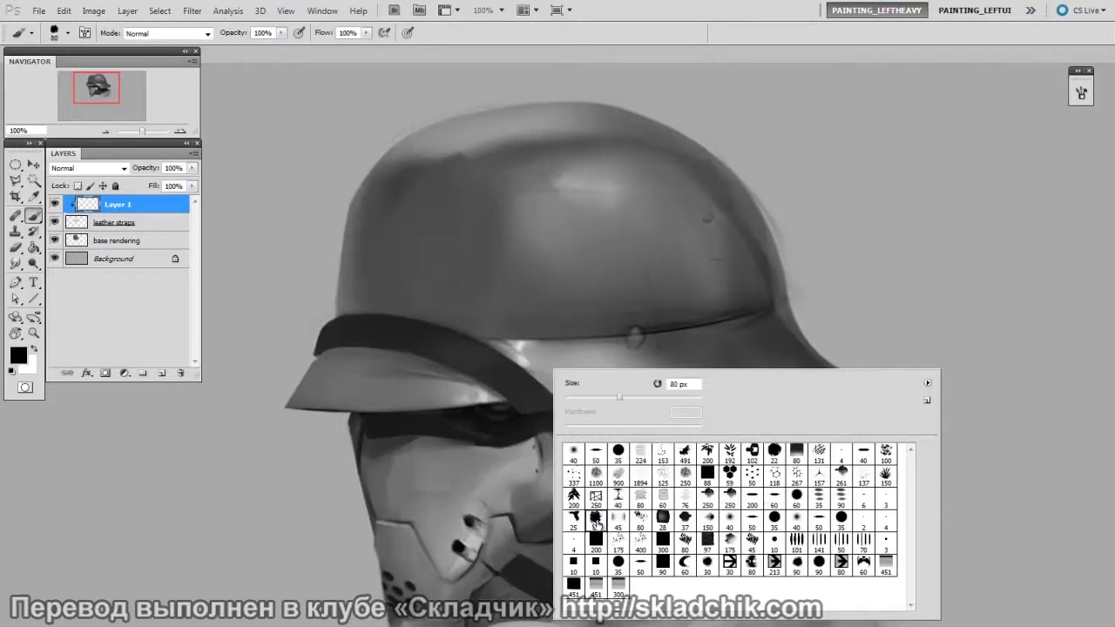
{"action": "left_click_drag", "start_coordinate": [448, 440], "coordinate": [448, 443]}
{"action": "left_click", "coordinate": [317, 48]}
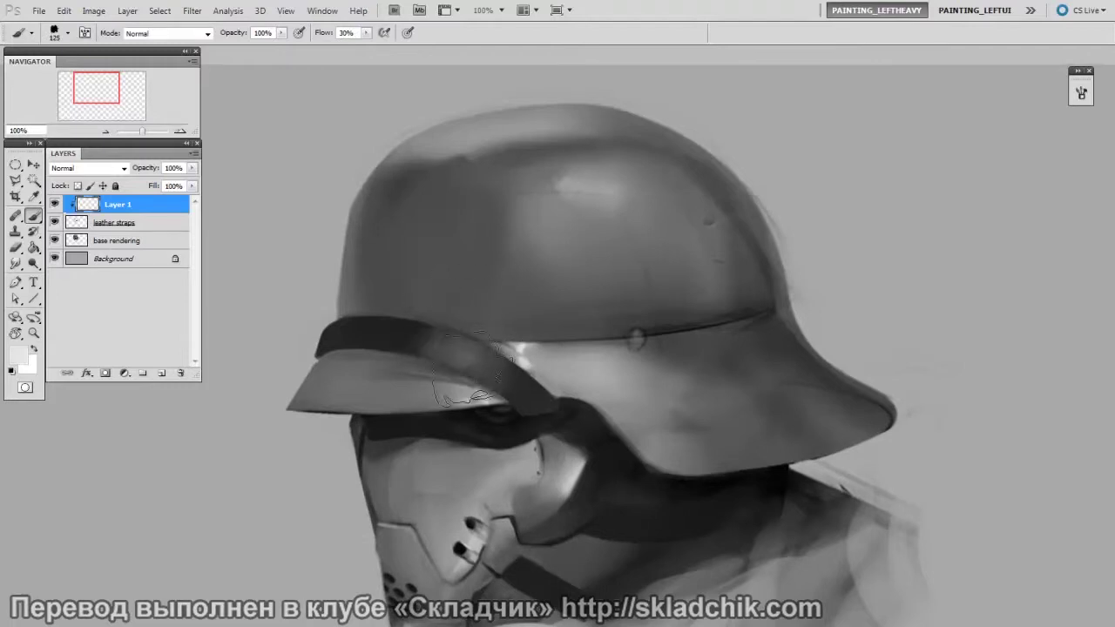
Erase and soften the highlight on the brim strap with an eraser enlarged to 100 px
{"action": "left_click", "coordinate": [499, 412], "text": "ctrl"}
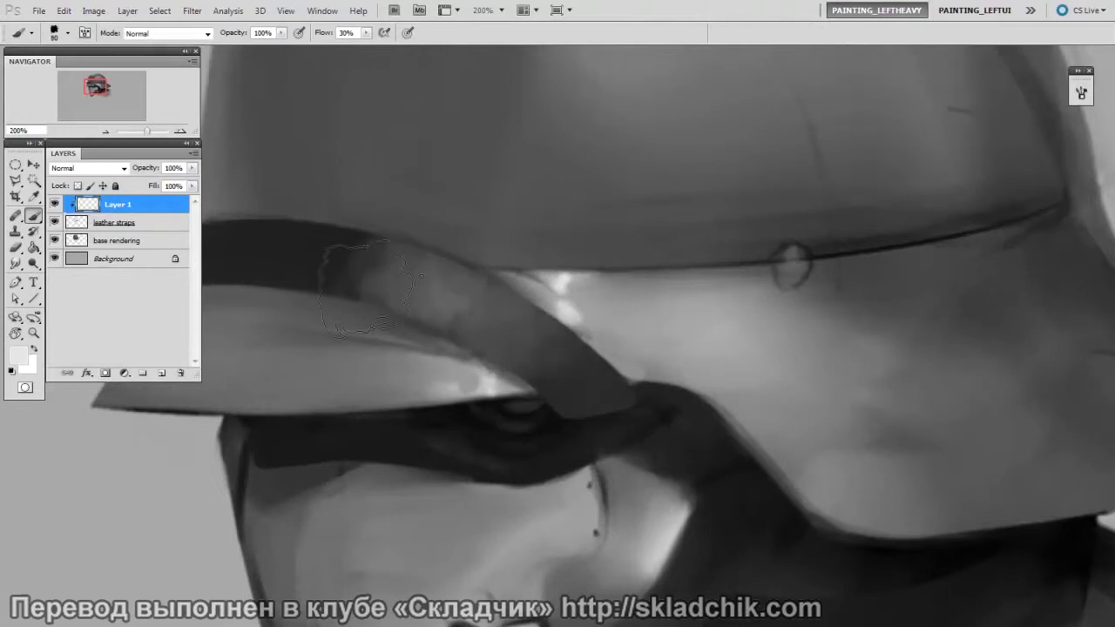
{"action": "key", "text": "bracketleft"}
{"action": "key", "text": "e"}
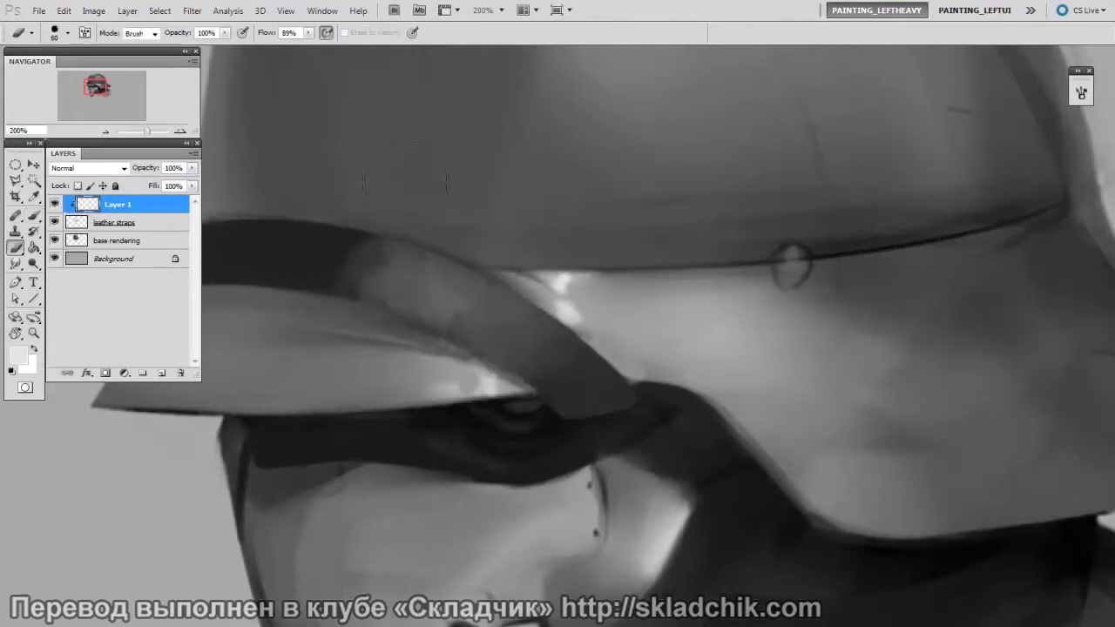
{"action": "left_click_drag", "start_coordinate": [383, 256], "coordinate": [368, 348]}
{"action": "key", "text": "bracketright"}
{"action": "key", "text": "bracketright"}
{"action": "key", "text": "bracketright"}
{"action": "key", "text": "bracketright"}
{"action": "left_click_drag", "start_coordinate": [420, 292], "coordinate": [435, 359]}
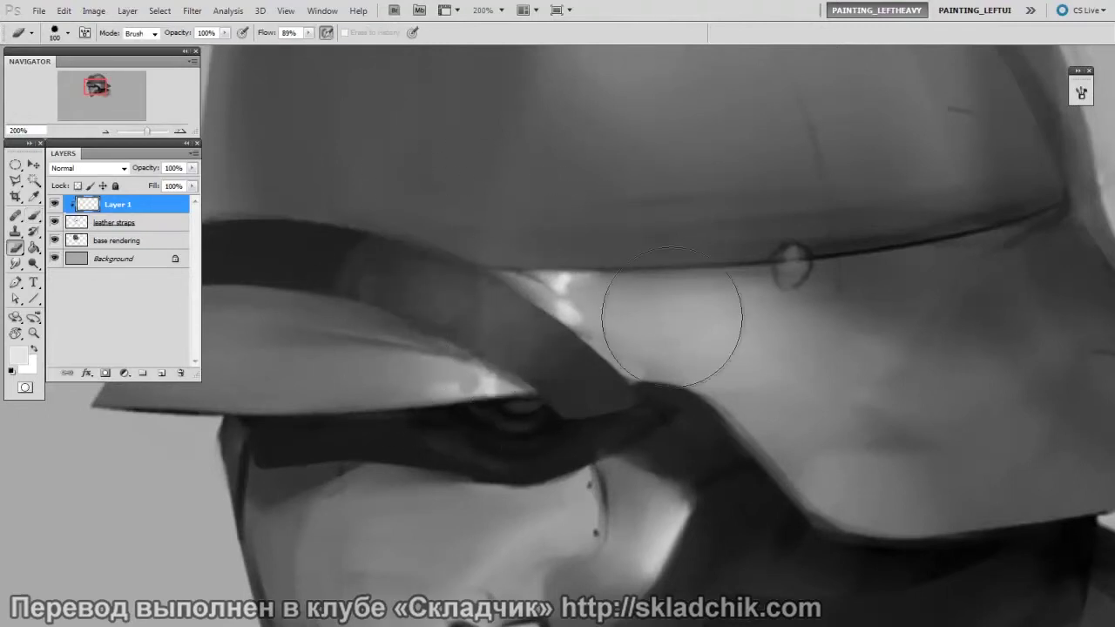
Repaint a narrower light highlight on the brim strap with the rough 60 px brush
{"action": "key", "text": "b"}
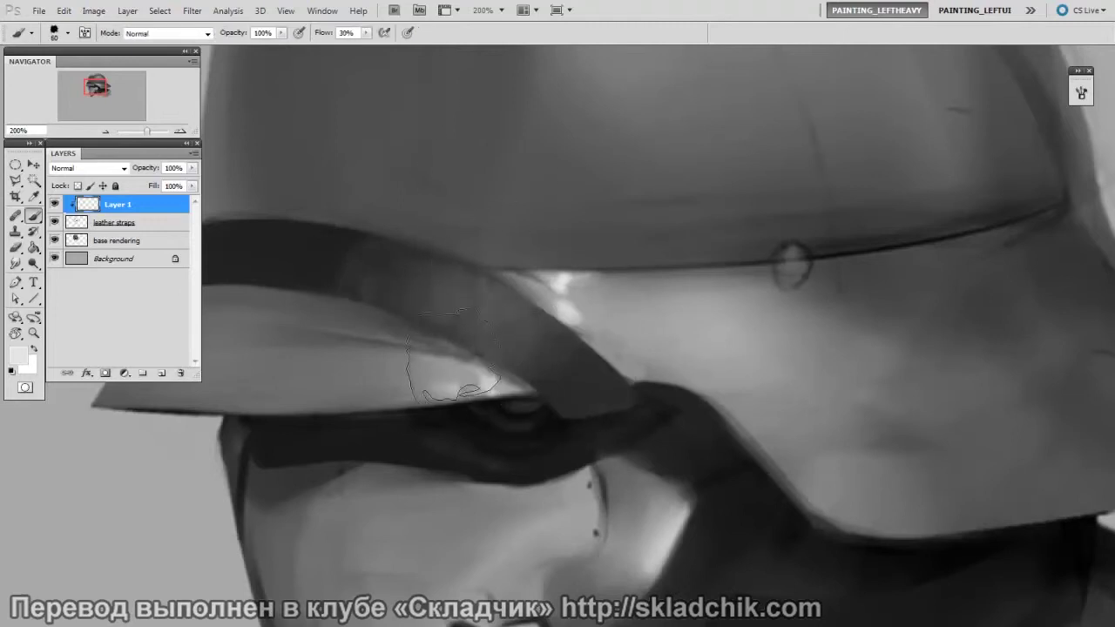
{"action": "key", "text": "bracketright"}
{"action": "key", "text": "ctrl+minus"}
{"action": "mouse_move", "coordinate": [779, 398]}
{"action": "left_mouse_down"}
{"action": "mouse_move", "coordinate": [786, 443]}
{"action": "mouse_move", "coordinate": [776, 450]}
{"action": "left_mouse_up"}
{"action": "key", "text": "bracketleft"}
{"action": "key", "text": "bracketleft"}
{"action": "key", "text": "bracketleft"}
{"action": "key", "text": "bracketleft"}
{"action": "key", "text": "bracketleft"}
{"action": "key", "text": "bracketleft"}
{"action": "key", "text": "bracketleft"}
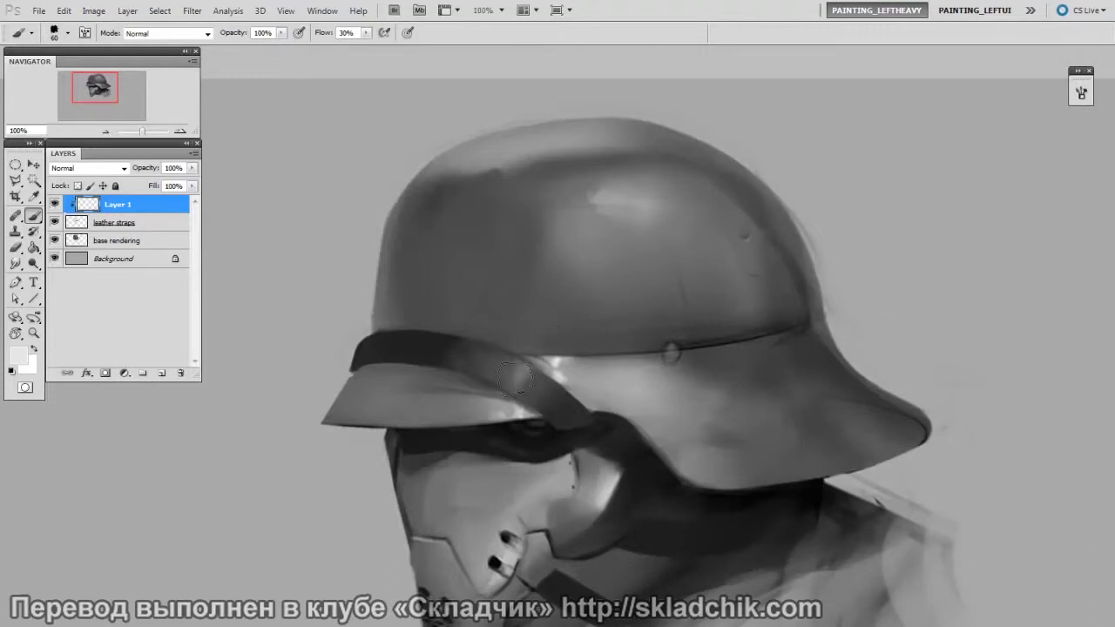
Paint a light highlight across the middle of the chin strap with the rough brush reduced to 45 px
{"action": "mouse_move", "coordinate": [816, 359]}
{"action": "left_mouse_down"}
{"action": "mouse_move", "coordinate": [812, 282]}
{"action": "mouse_move", "coordinate": [875, 226]}
{"action": "left_mouse_up"}
{"action": "key", "text": "bracketleft"}
{"action": "key", "text": "bracketleft"}
{"action": "key", "text": "bracketleft"}
{"action": "key", "text": "ctrl+plus"}
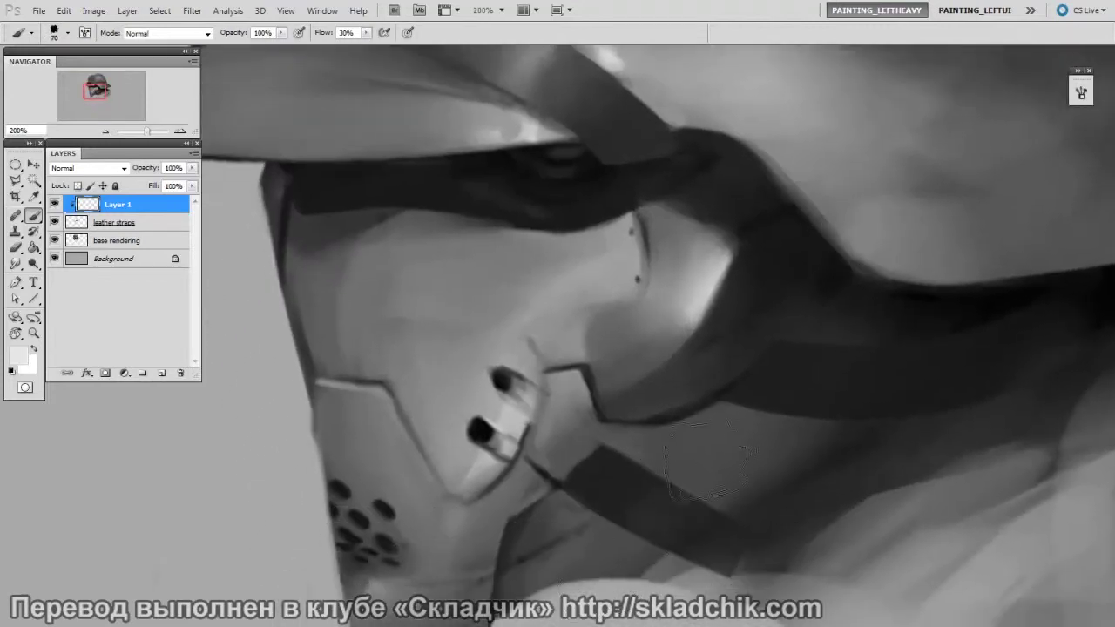
{"action": "key", "text": "bracketleft"}
{"action": "key", "text": "bracketleft"}
{"action": "key", "text": "bracketleft"}
{"action": "scroll", "coordinate": [679, 456], "scroll_direction": "down", "scroll_amount": 2}
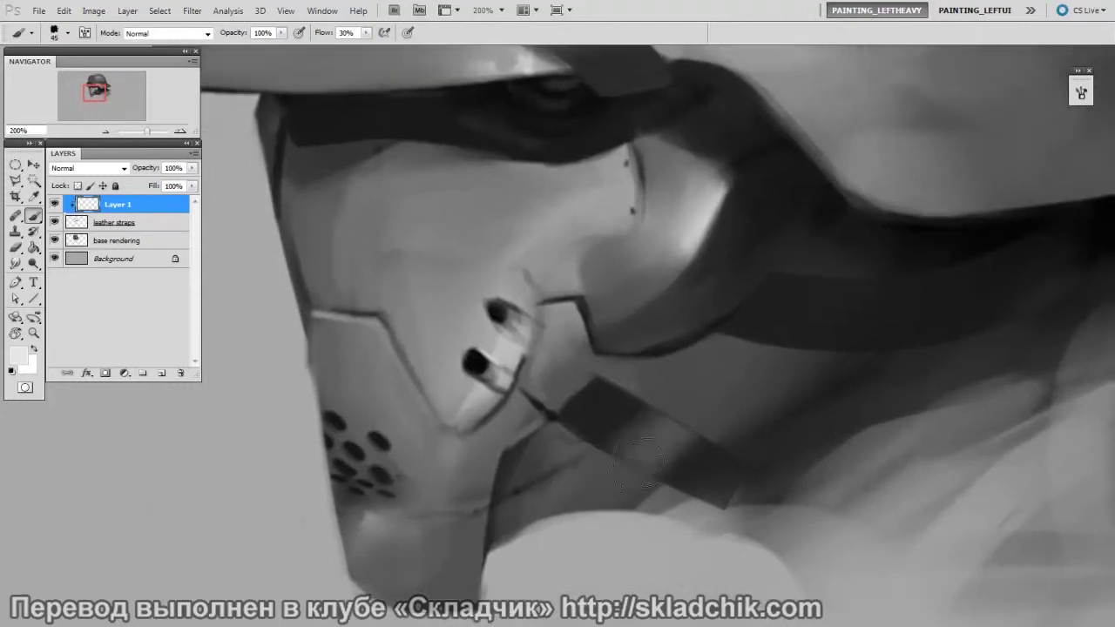
Trim the chin strap highlight with the eraser, and paint and refine a matching highlight on the neck strap
{"action": "key", "text": "e"}
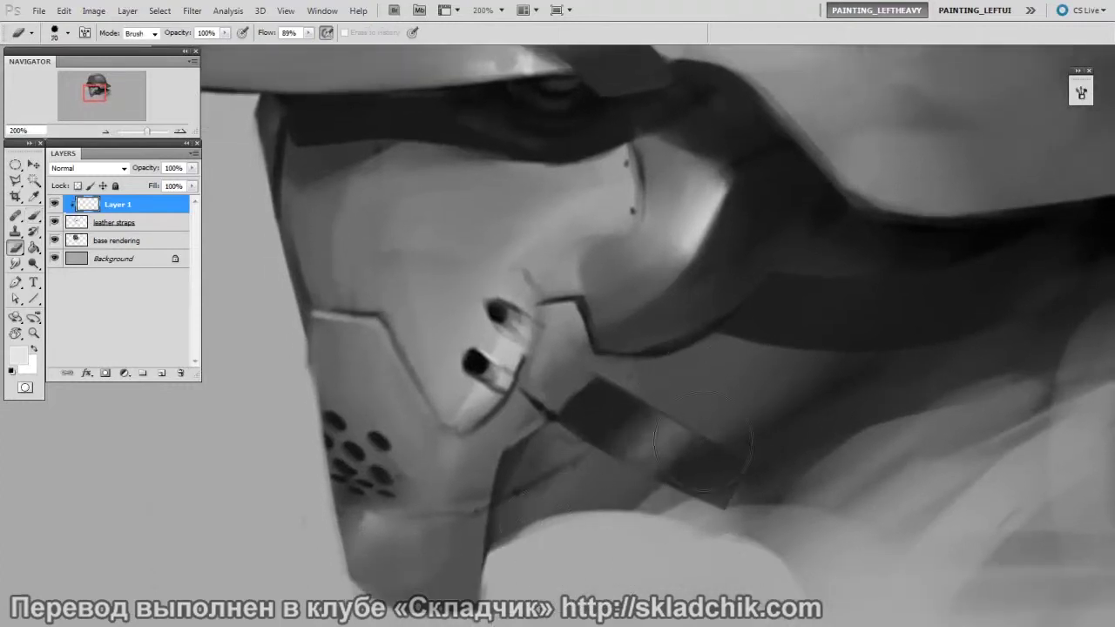
{"action": "key", "text": "b"}
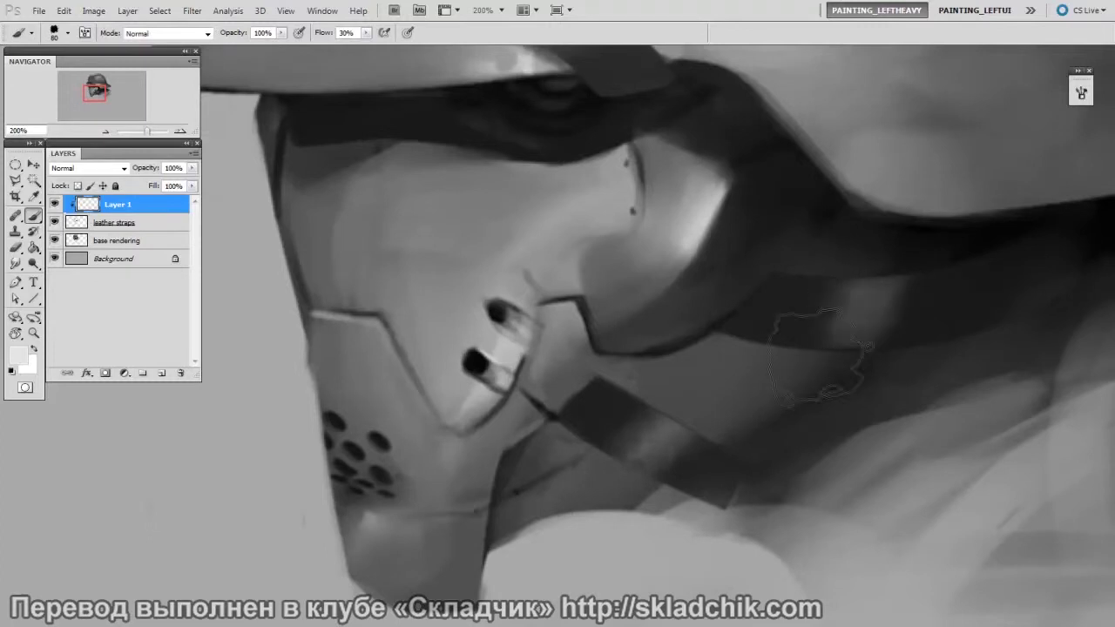
{"action": "key", "text": "e"}
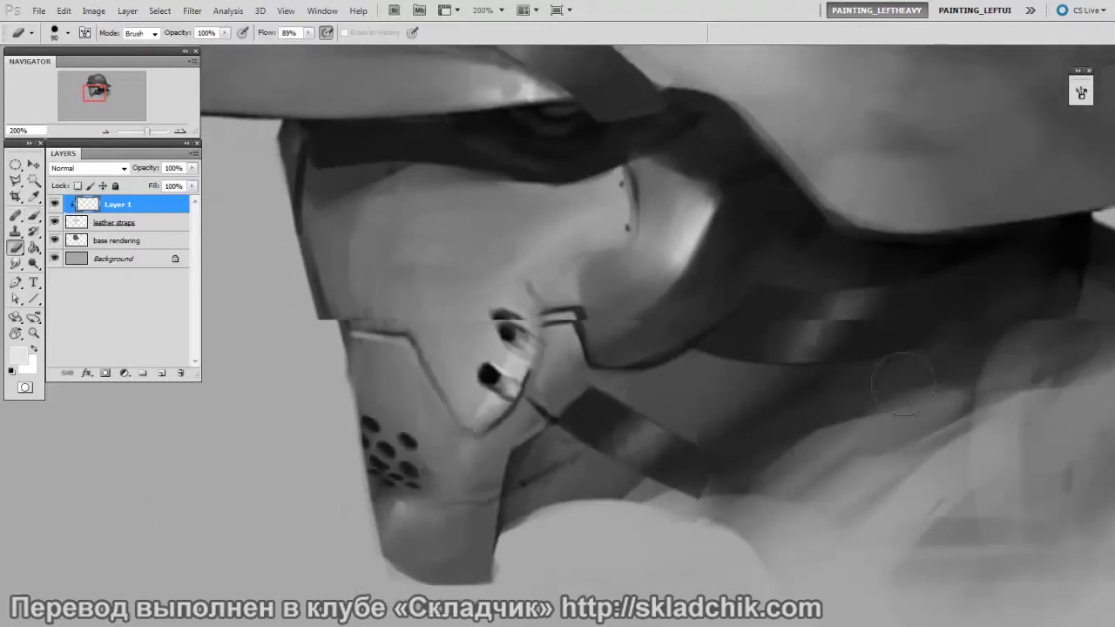
{"action": "key", "text": "ctrl+minus"}
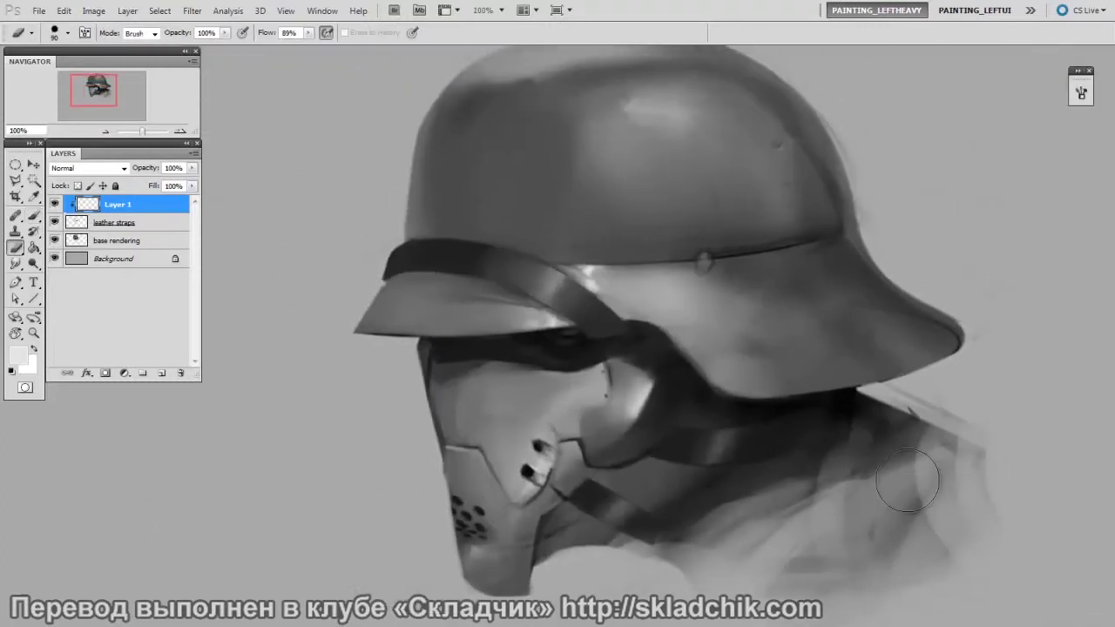
Merge the highlight, leather straps and base rendering layers, and add a new layer clipped to the result
{"action": "left_click", "coordinate": [156, 243], "text": "shift"}
{"action": "key", "text": "ctrl+e"}
{"action": "key", "text": "ctrl+shift+alt+n"}
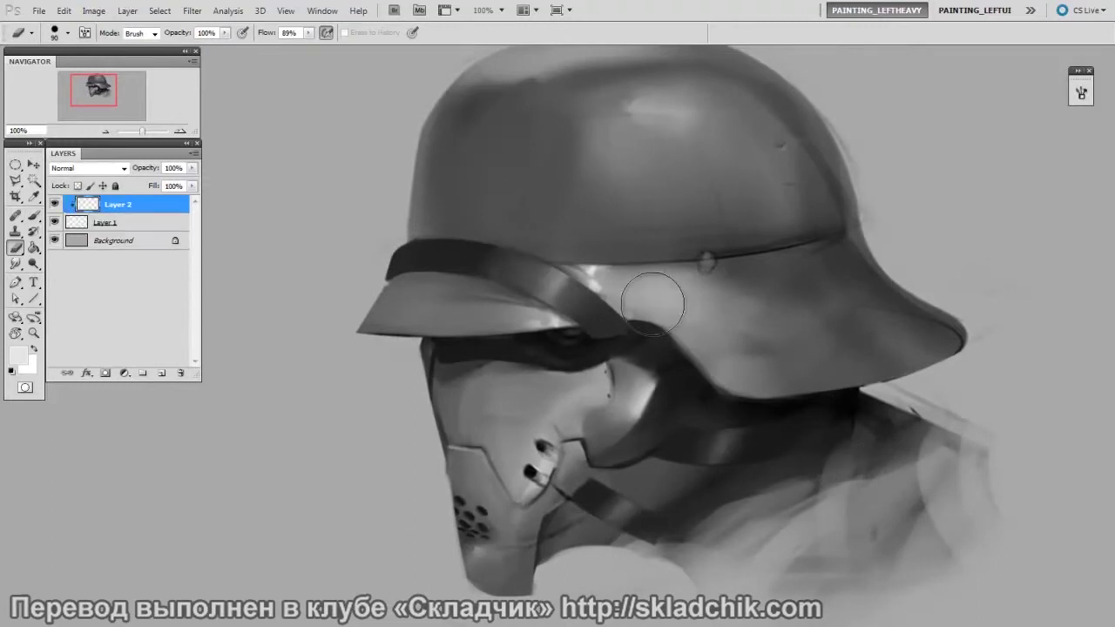
Paint mid-grey speckle texture over the helmet on the clipped layer in Multiply mode
{"action": "left_click_drag", "start_coordinate": [762, 307], "coordinate": [731, 317]}
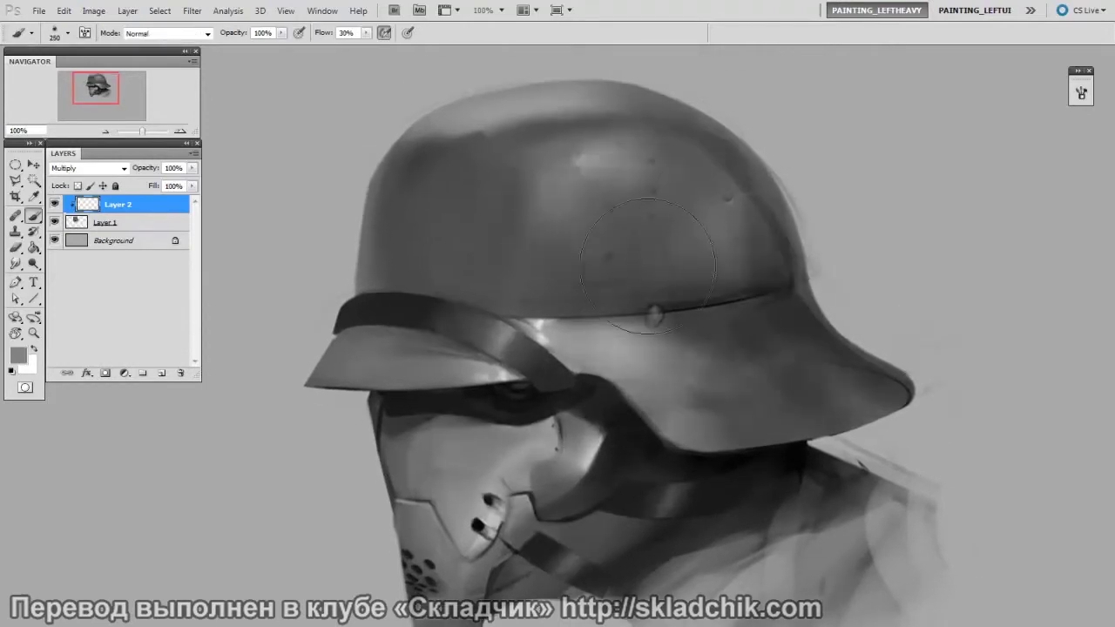
{"action": "key", "text": "bracketright"}
{"action": "key", "text": "bracketright"}
{"action": "left_click_drag", "start_coordinate": [394, 212], "coordinate": [443, 265]}
{"action": "mouse_move", "coordinate": [448, 138]}
{"action": "left_mouse_down"}
{"action": "mouse_move", "coordinate": [601, 131]}
{"action": "mouse_move", "coordinate": [775, 209]}
{"action": "left_mouse_up"}
Erase most of the speckles over the helmet's central dome with an eraser enlarged to about 300 px
{"action": "key", "text": "e"}
{"action": "key", "text": "bracketright"}
{"action": "key", "text": "bracketright"}
{"action": "key", "text": "bracketright"}
{"action": "key", "text": "bracketright"}
{"action": "key", "text": "bracketright"}
{"action": "mouse_move", "coordinate": [608, 188]}
{"action": "left_mouse_down"}
{"action": "mouse_move", "coordinate": [546, 192]}
{"action": "mouse_move", "coordinate": [618, 178]}
{"action": "left_mouse_up"}
{"action": "key", "text": "bracketright"}
{"action": "key", "text": "bracketright"}
{"action": "key", "text": "bracketright"}
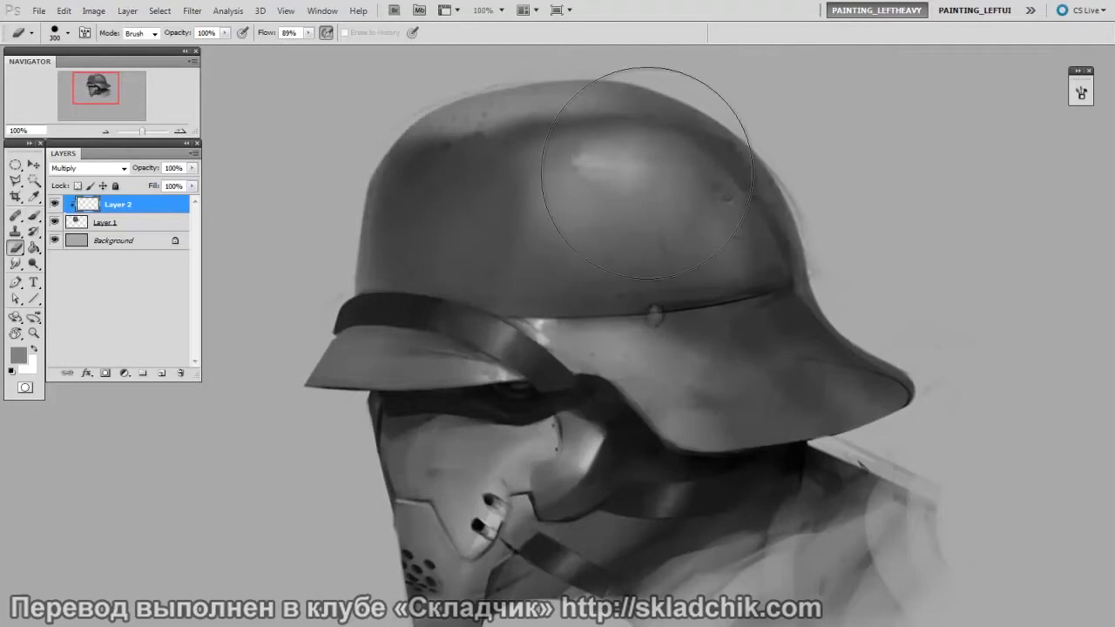
{"action": "left_click_drag", "start_coordinate": [563, 204], "coordinate": [667, 187]}
{"action": "key", "text": "bracketleft"}
{"action": "key", "text": "bracketleft"}
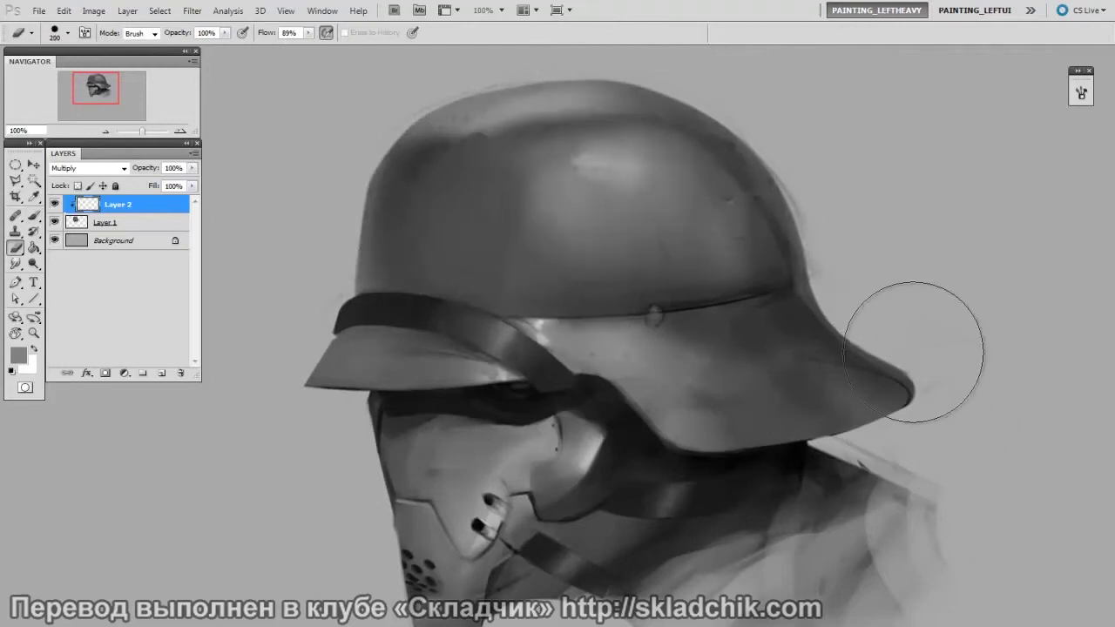
{"action": "key", "text": "bracketleft"}
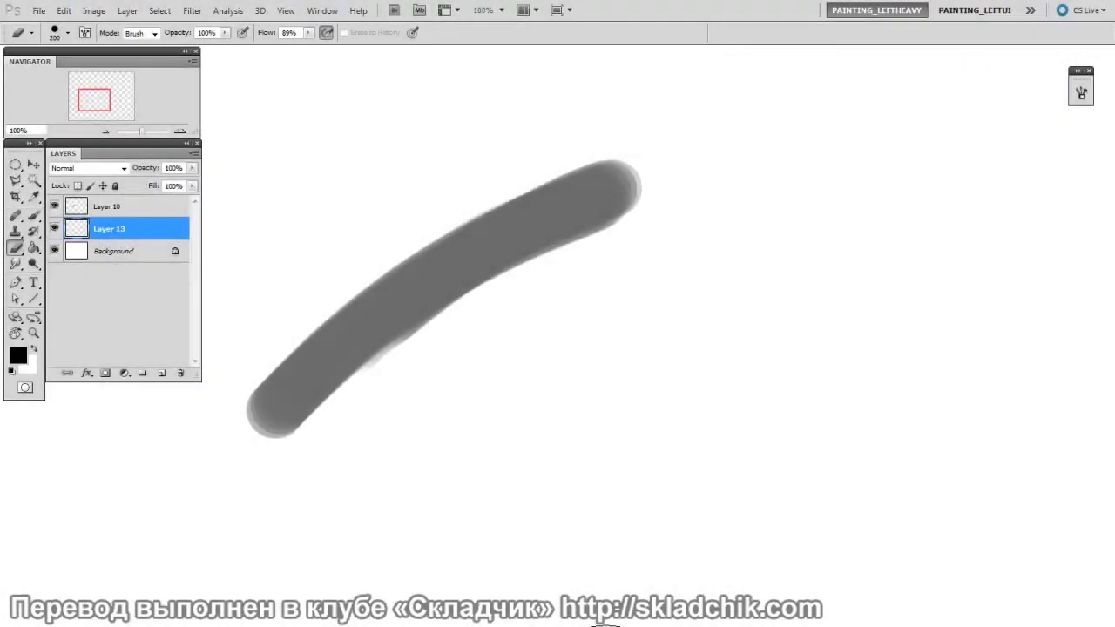
Paint a cluster of black speckles beside the grey stroke, and speckle the stroke itself on a new clipped layer
{"action": "key", "text": "b"}
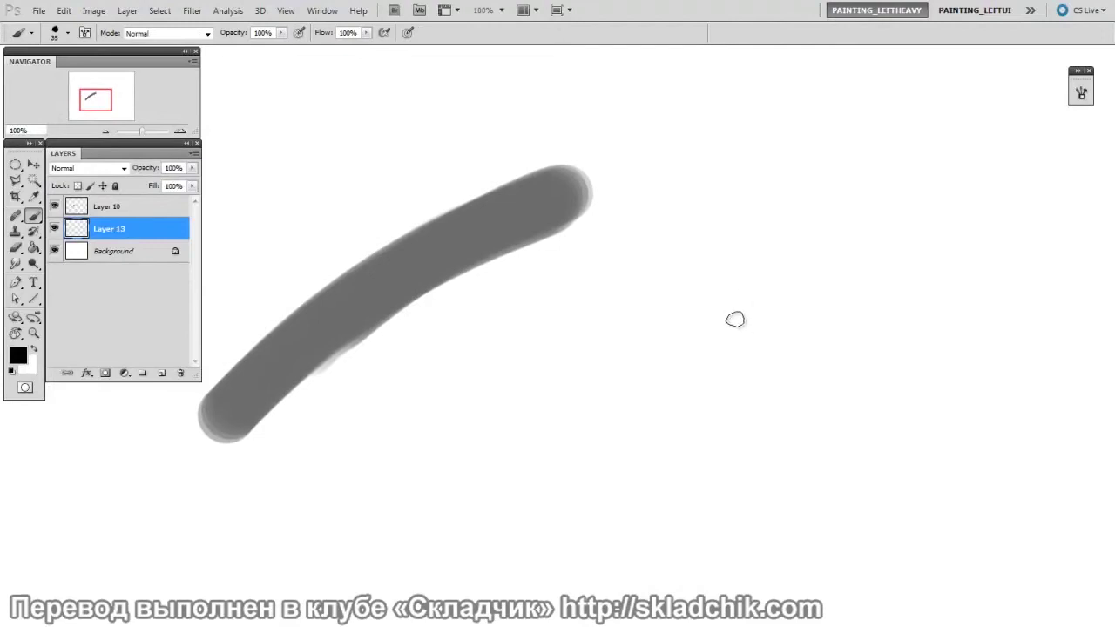
{"action": "mouse_move", "coordinate": [734, 319]}
{"action": "left_mouse_down"}
{"action": "mouse_move", "coordinate": [804, 311]}
{"action": "mouse_move", "coordinate": [777, 302]}
{"action": "mouse_move", "coordinate": [815, 381]}
{"action": "mouse_move", "coordinate": [843, 354]}
{"action": "mouse_move", "coordinate": [710, 335]}
{"action": "left_mouse_up"}
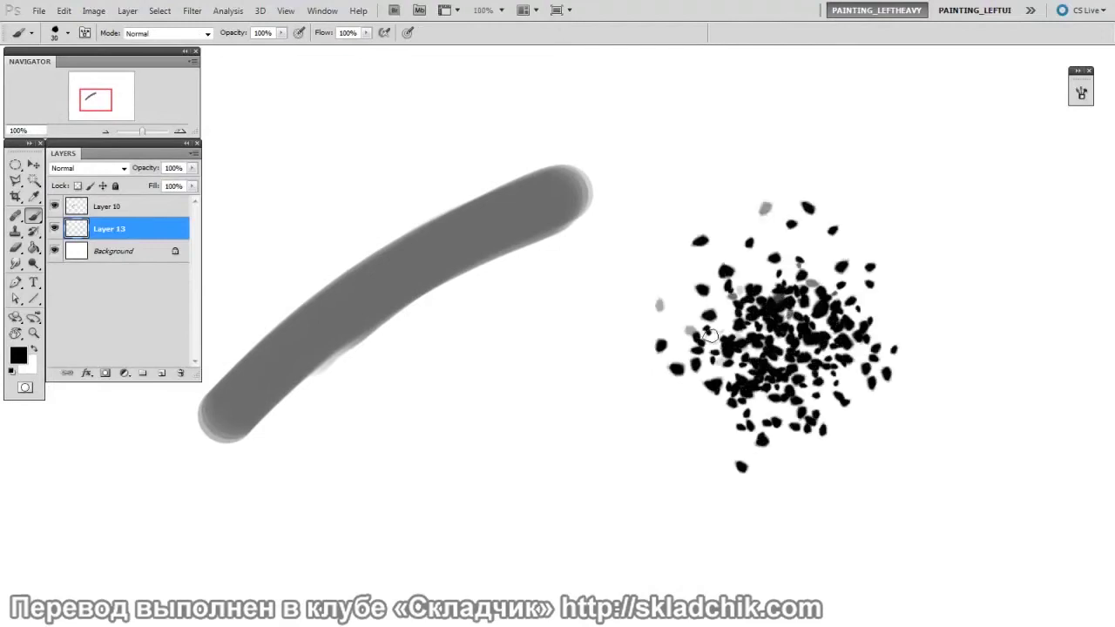
{"action": "key", "text": "ctrl+shift+alt+n"}
{"action": "mouse_move", "coordinate": [344, 296]}
{"action": "left_mouse_down"}
{"action": "mouse_move", "coordinate": [393, 282]}
{"action": "mouse_move", "coordinate": [391, 266]}
{"action": "mouse_move", "coordinate": [437, 247]}
{"action": "mouse_move", "coordinate": [428, 303]}
{"action": "left_mouse_up"}
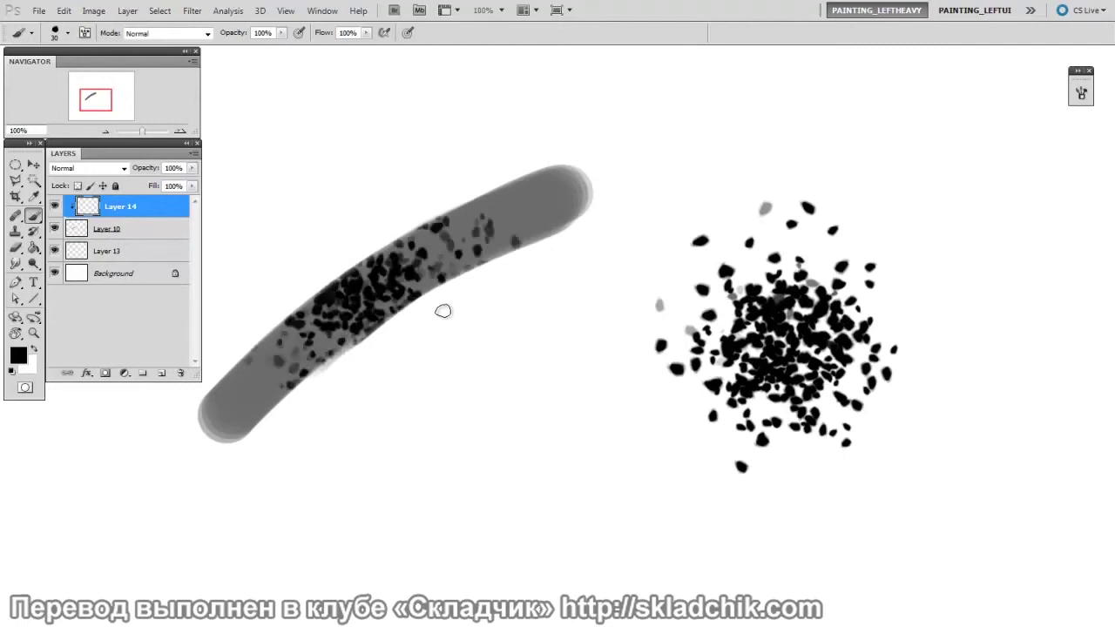